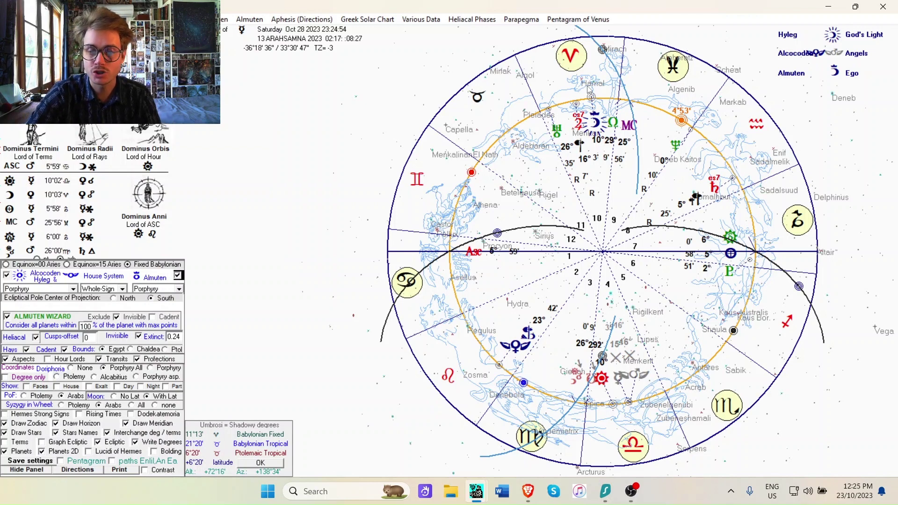
Switch to Brave to show the EclipseWise LE2023-10-28P.gif partial lunar eclipse diagram.
left_click(523, 499)
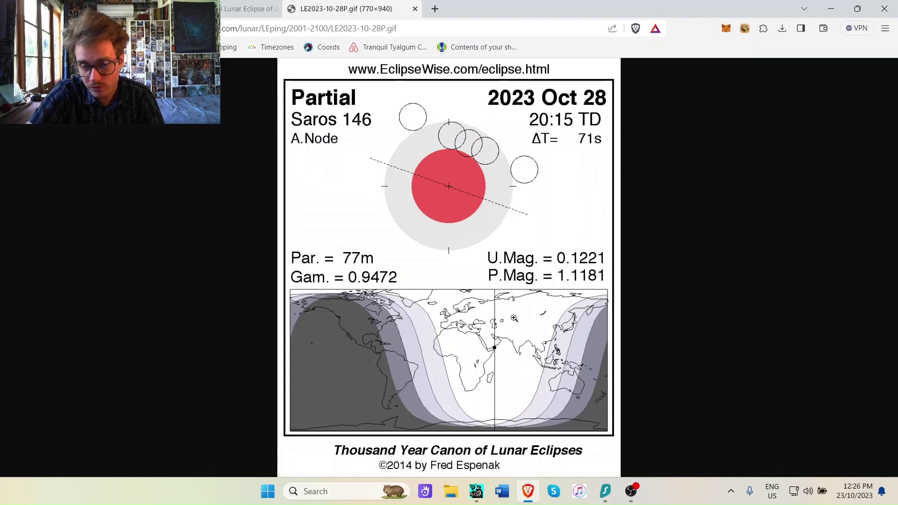
left_click(236, 8)
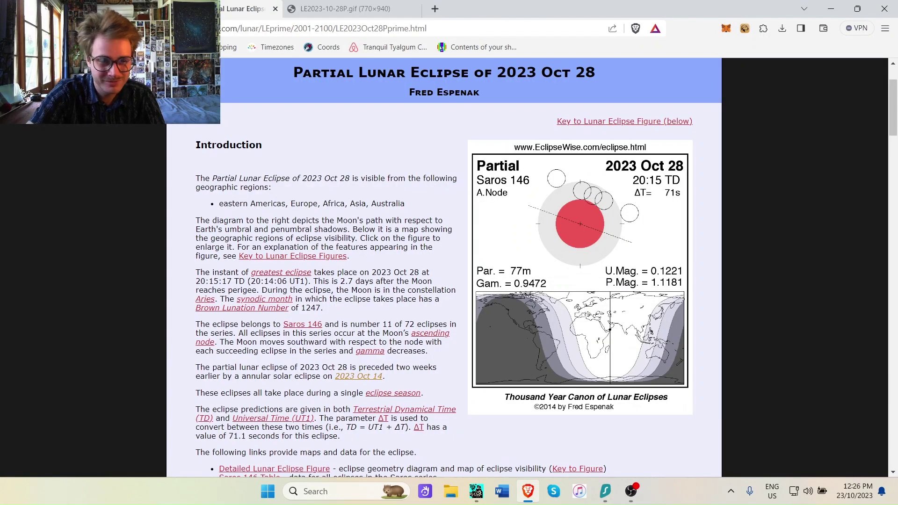
scroll(404, 270, "down", 1)
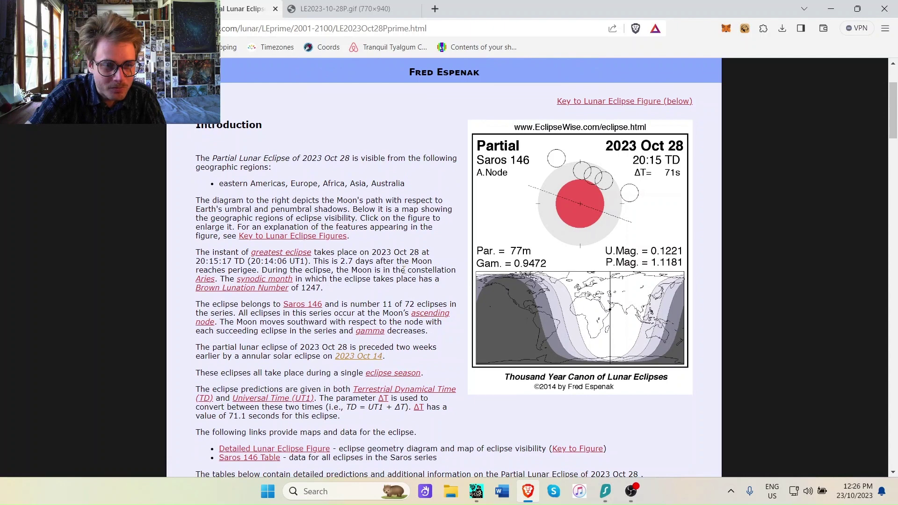
key("alt+Left")
key("alt+Right")
left_click(312, 4)
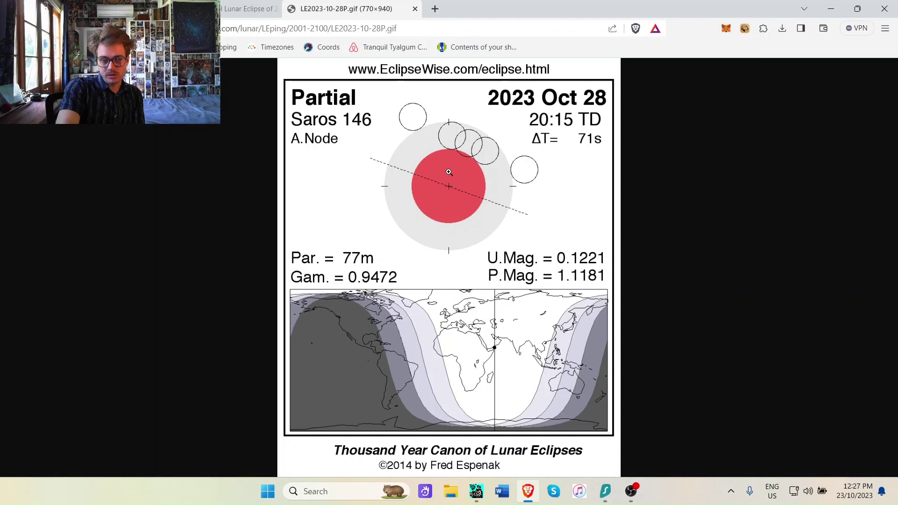
mouse_move(476, 493)
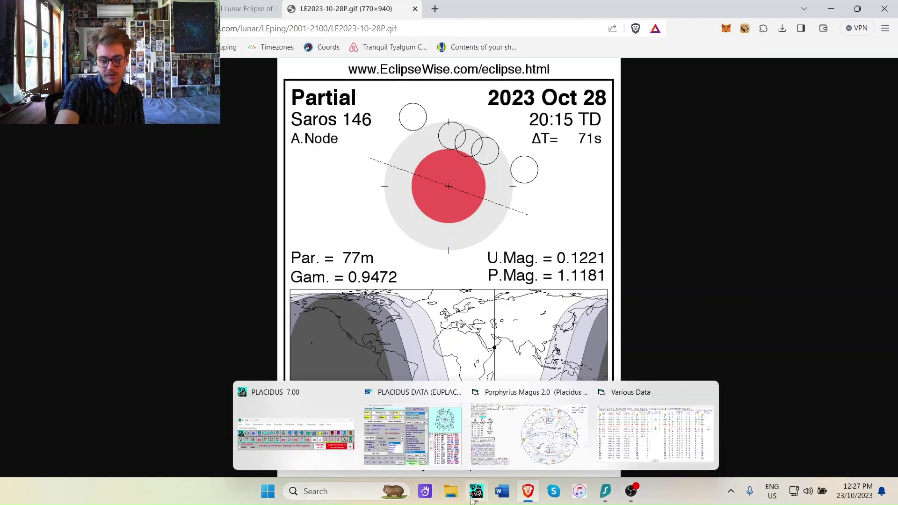
Bring the Porphyrius Magus chart for 28 Oct 2023, 23:24:54 back to the front.
left_click(559, 452)
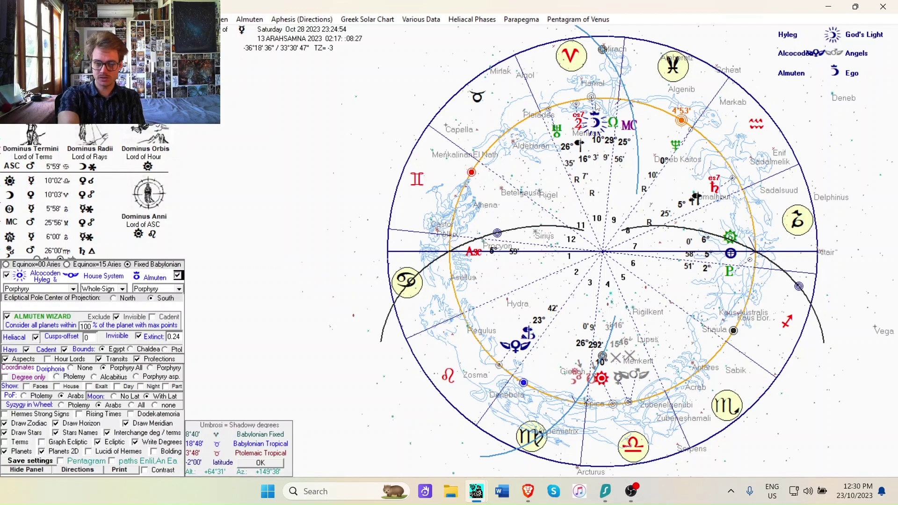
Recalculate the chart with the Equinox=00 Aries zodiac, then show the Various Data panel.
left_click(6, 264)
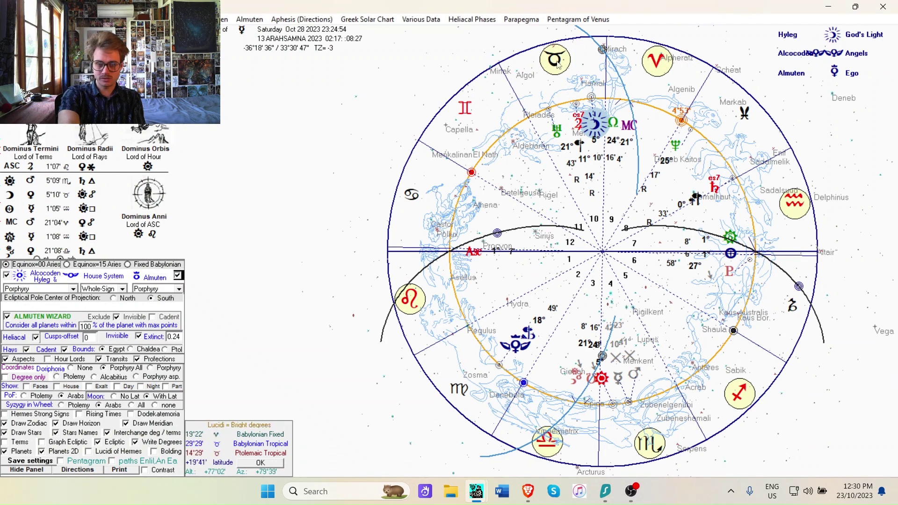
left_click(143, 266)
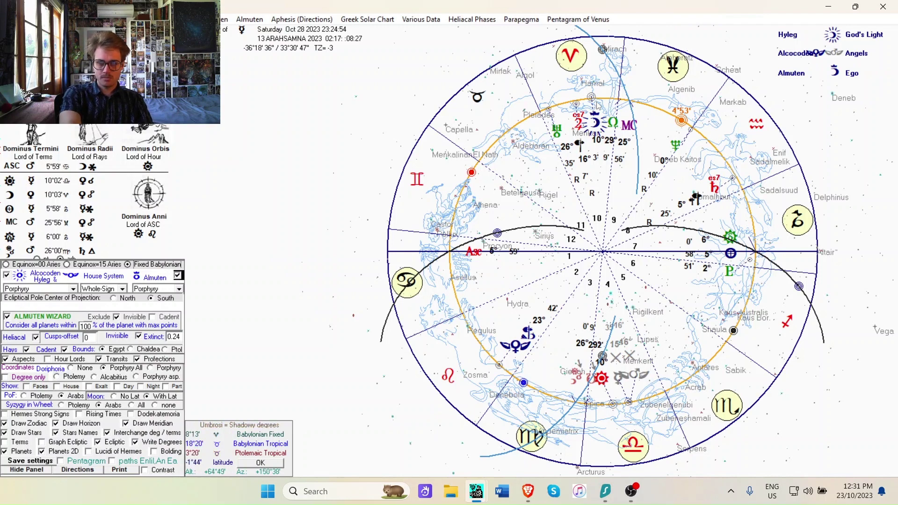
left_click(422, 19)
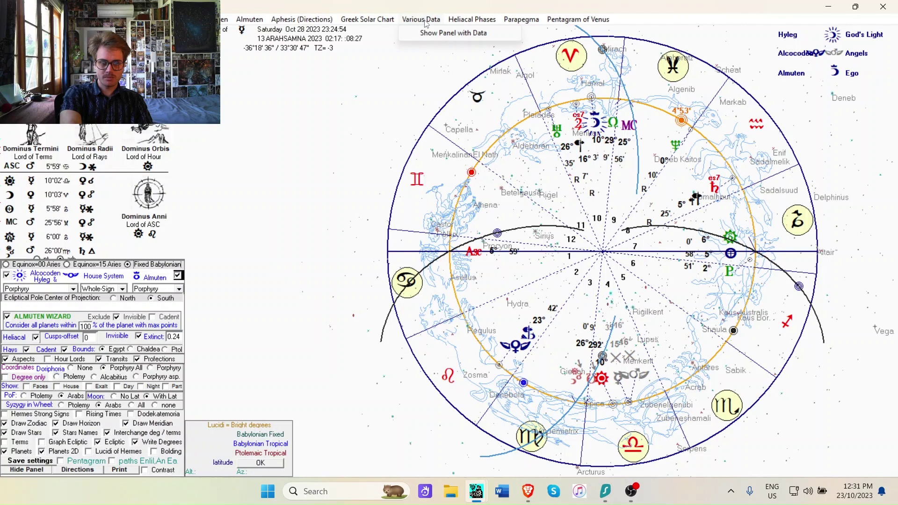
left_click(432, 33)
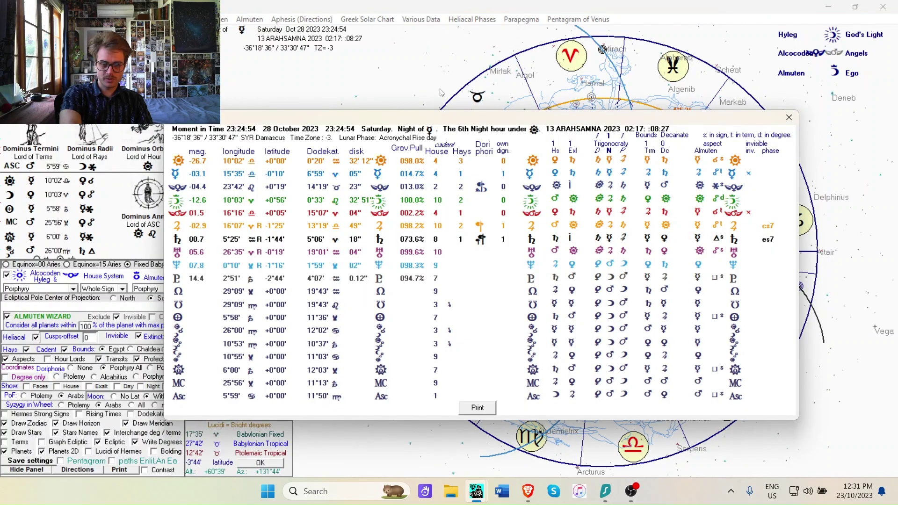
Move the Various Data table over the chart wheel so its title and the settings panel show.
mouse_move(480, 123)
left_mouse_down()
mouse_move(325, 94)
mouse_move(172, 112)
mouse_move(237, 62)
mouse_move(255, 65)
mouse_move(297, 188)
mouse_move(381, 242)
mouse_move(391, 186)
mouse_move(137, 132)
mouse_move(189, 126)
mouse_move(433, 156)
mouse_move(519, 181)
mouse_move(505, 157)
mouse_move(505, 166)
left_mouse_up()
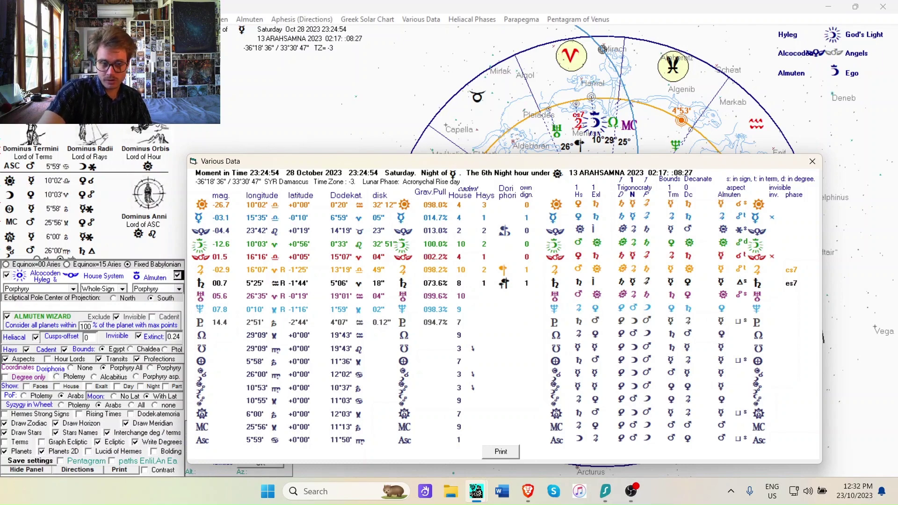
key("Escape")
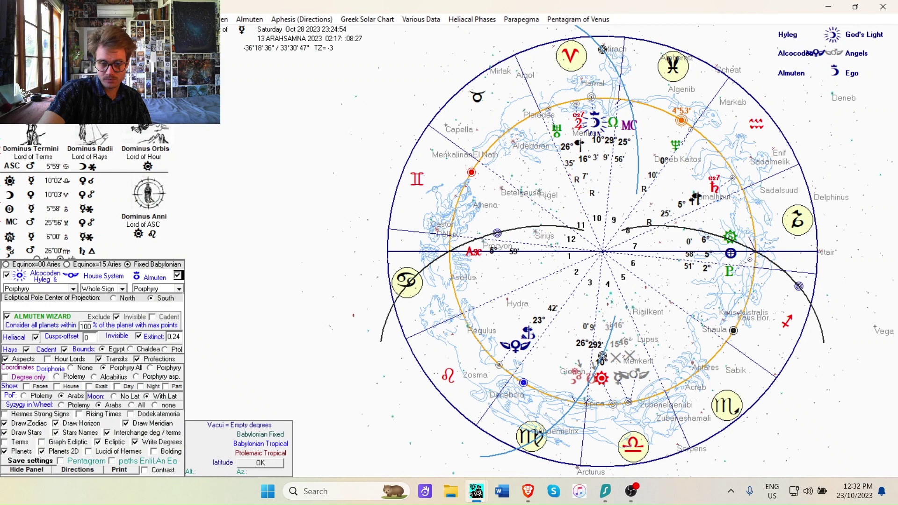
left_click(421, 19)
key("Right")
key("Right")
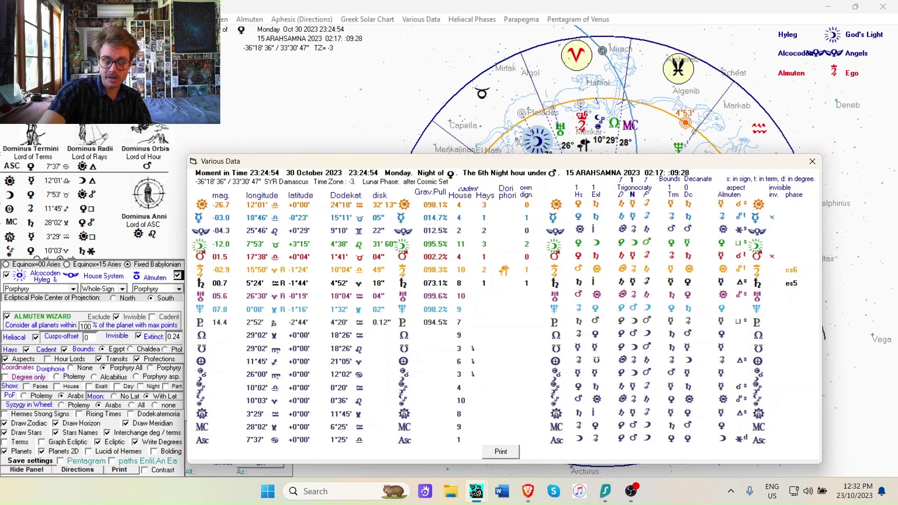
key("Escape")
key("Left")
key("Escape")
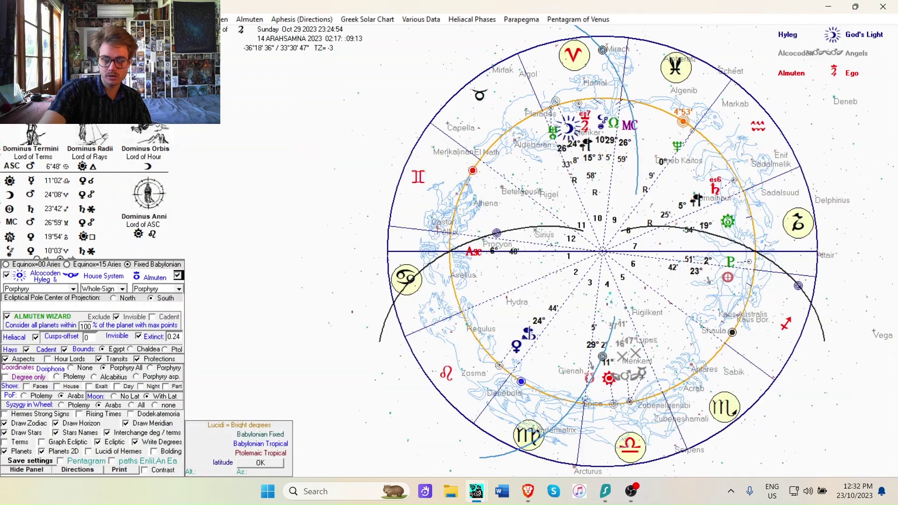
key("Left")
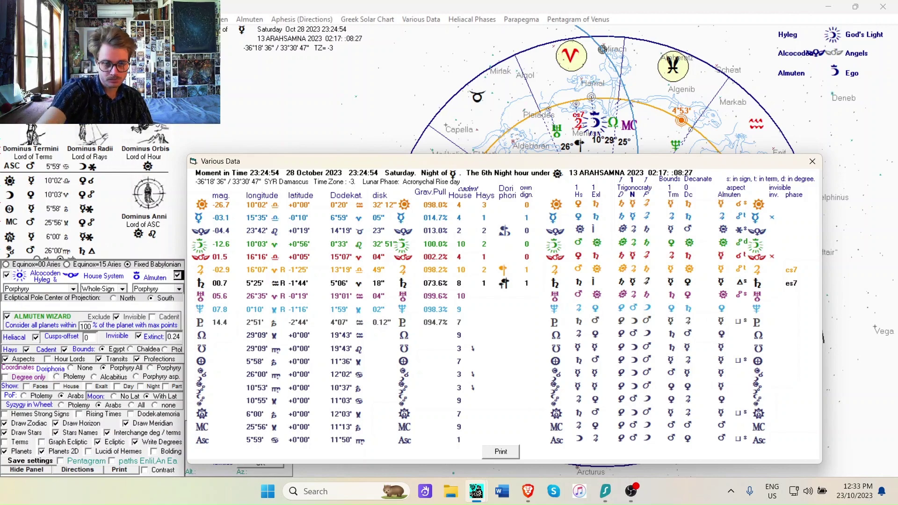
Step the chart date back and forth to Saturday 28 October 2023 and reopen Various Data.
key("Escape")
key("Left")
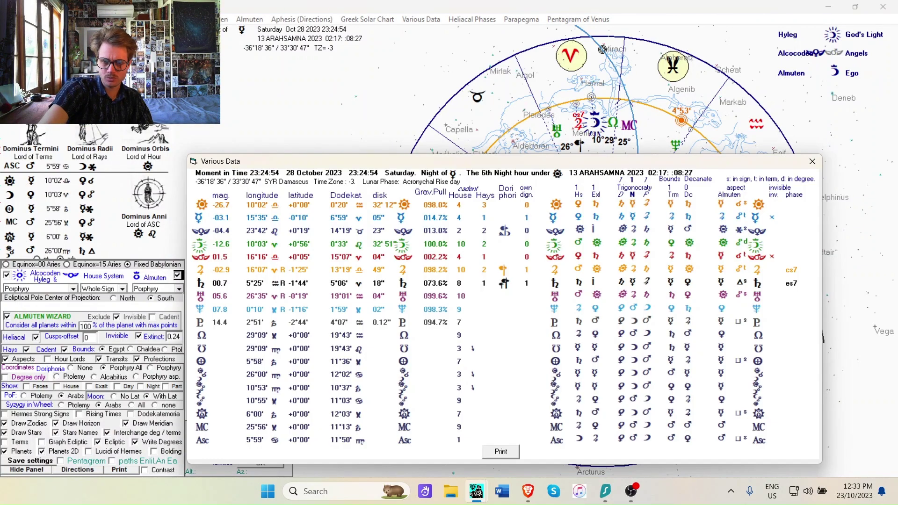
key("Left")
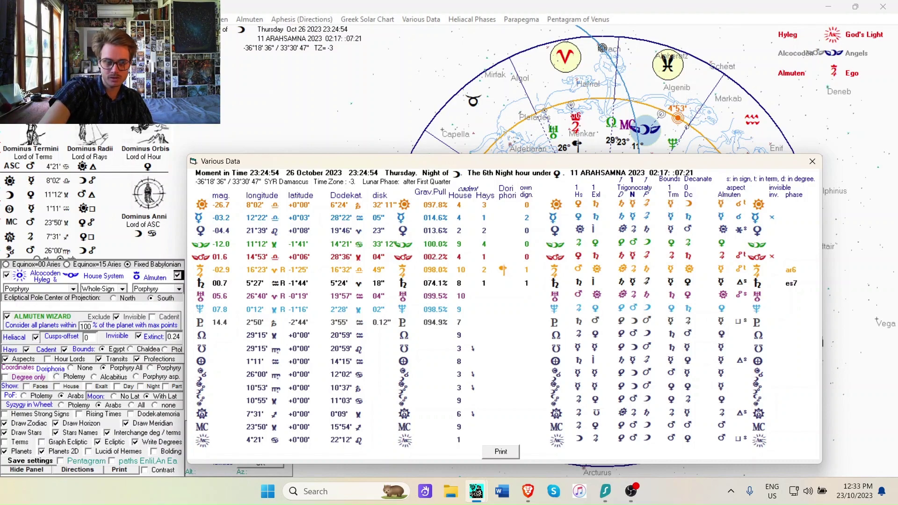
key("Escape")
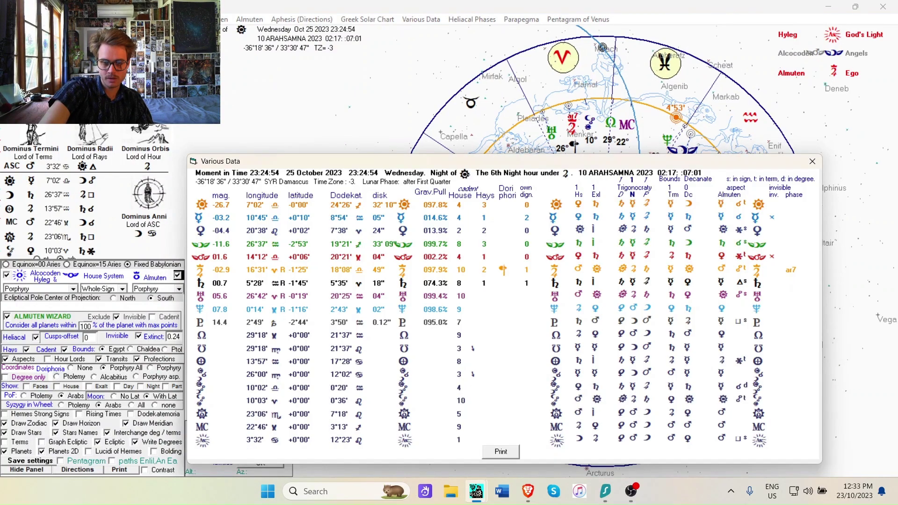
key("Escape")
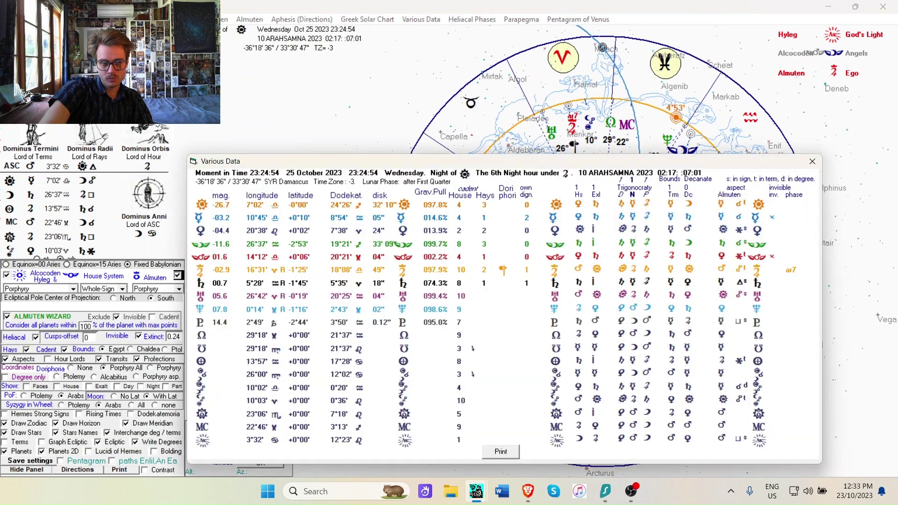
key("Escape")
key("Escape")
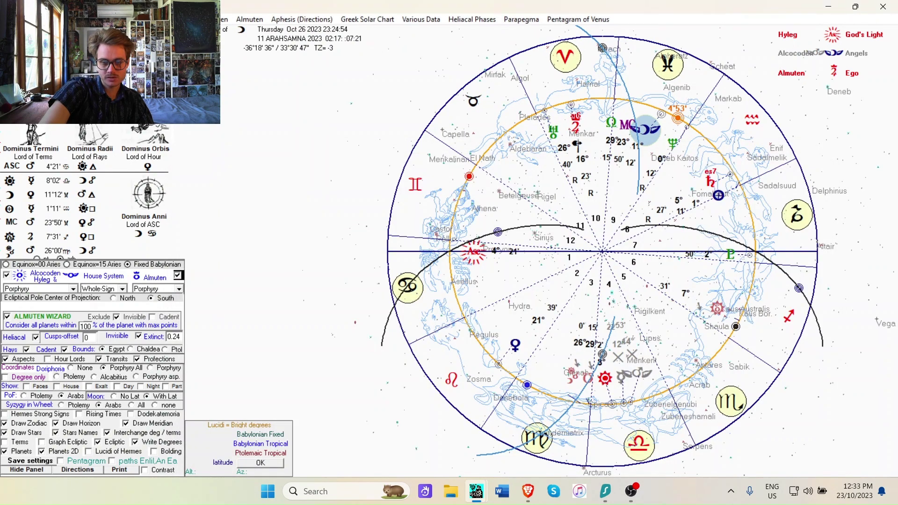
key("Right")
key("Right")
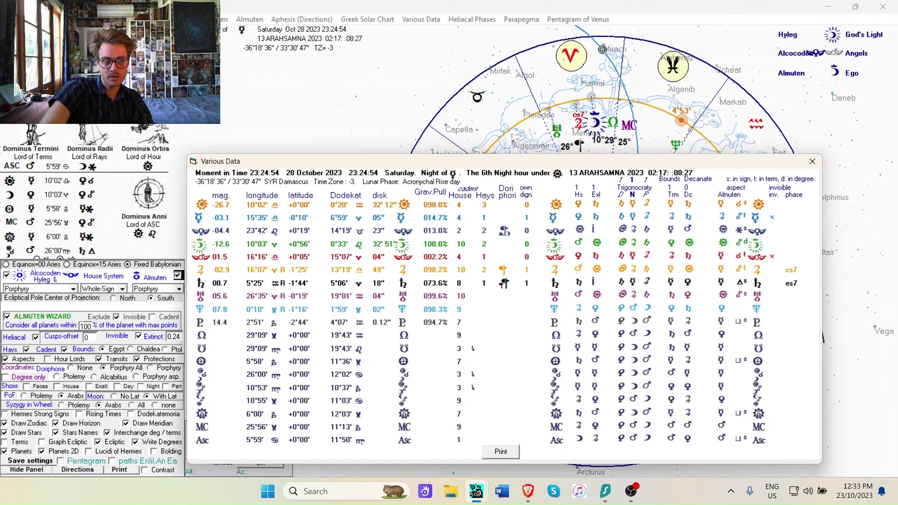
key("Escape")
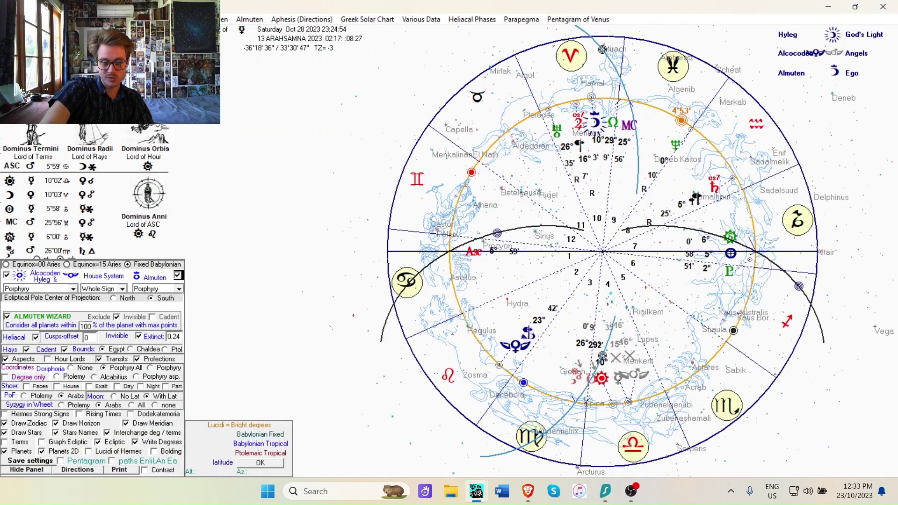
key("Right")
key("Escape")
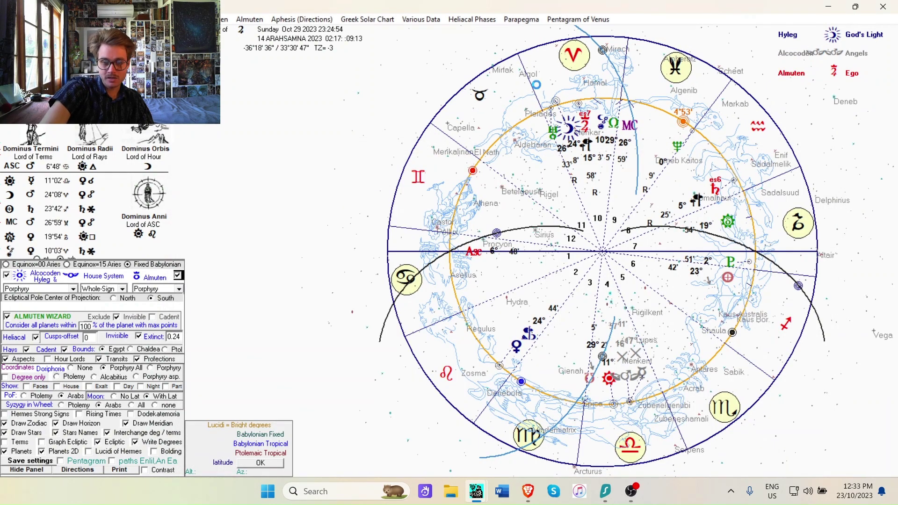
key("Left")
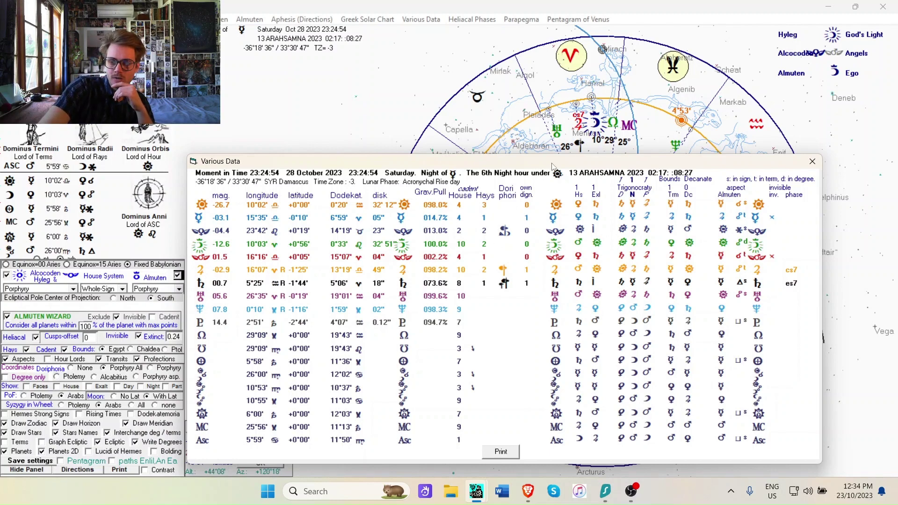
Move the Various Data table lower, then close it to reveal the full chart wheel.
mouse_move(554, 163)
left_mouse_down()
mouse_move(555, 315)
mouse_move(582, 184)
mouse_move(574, 151)
left_mouse_up()
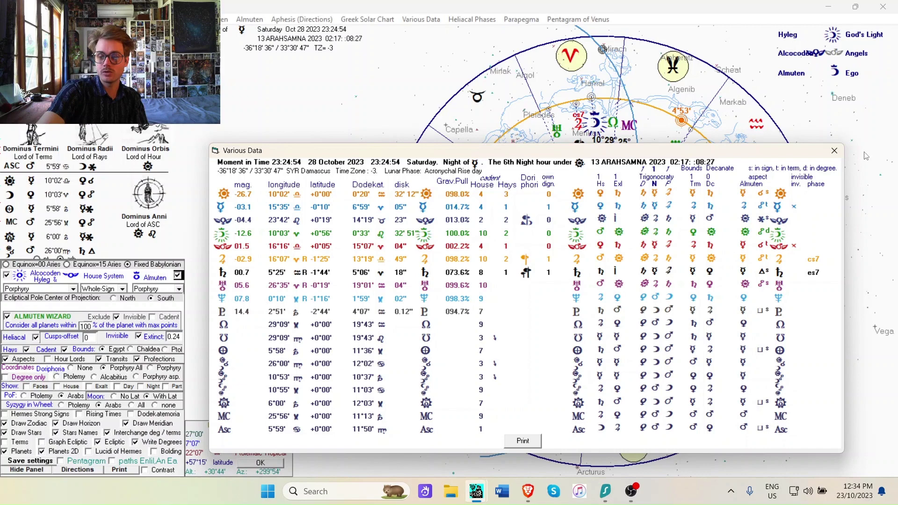
left_click(836, 152)
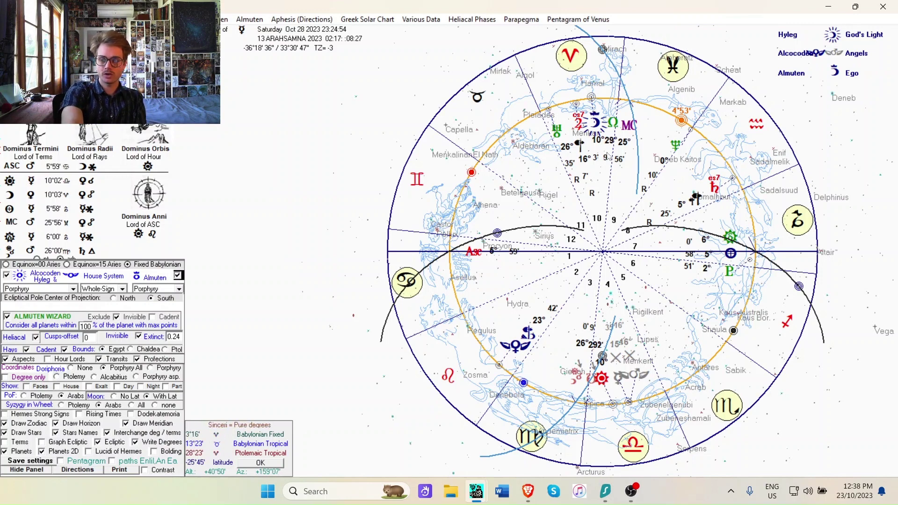
Switch to Brave showing the EclipseWise LE2023-10-28P.gif partial eclipse diagram.
left_click(528, 491)
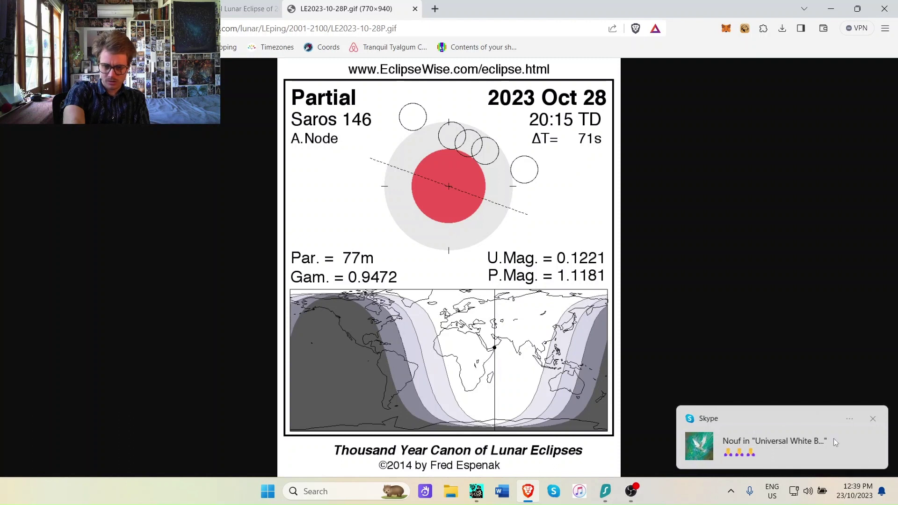
left_click(873, 417)
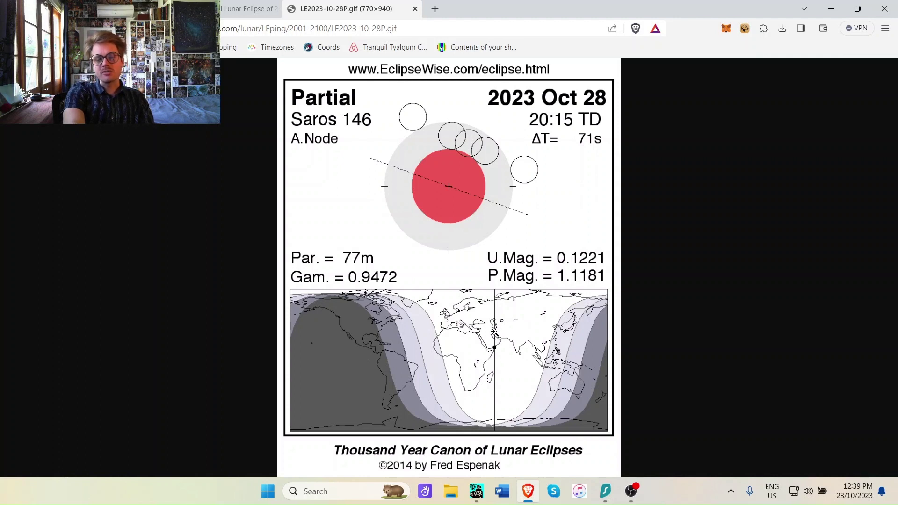
left_click_drag(494, 318, 493, 329)
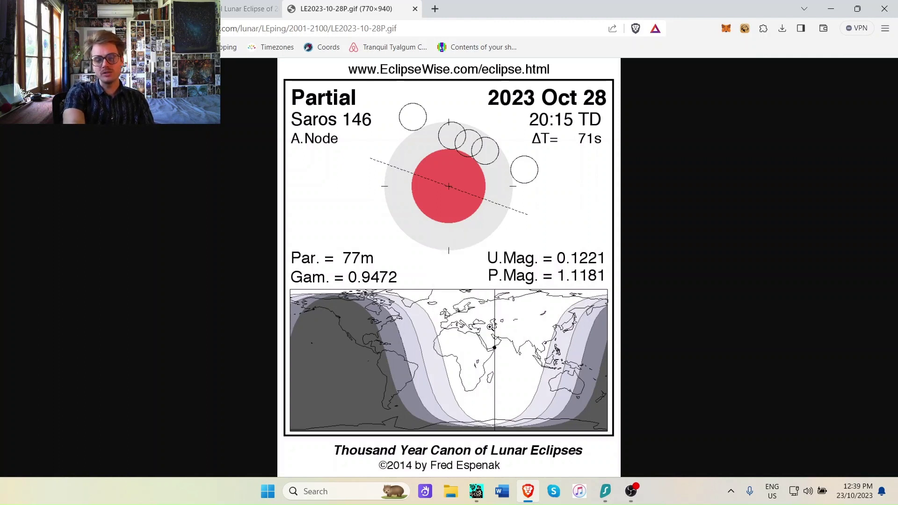